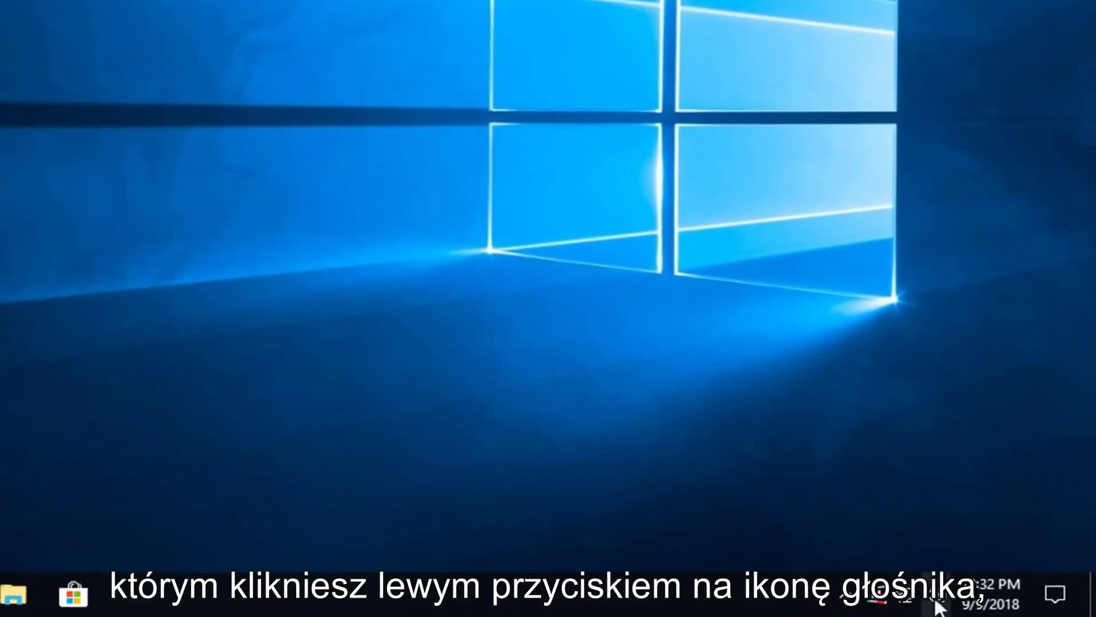
- Lower the speaker volume from 95 to 92 in the taskbar volume flyout, then close it
left_click(936, 596)
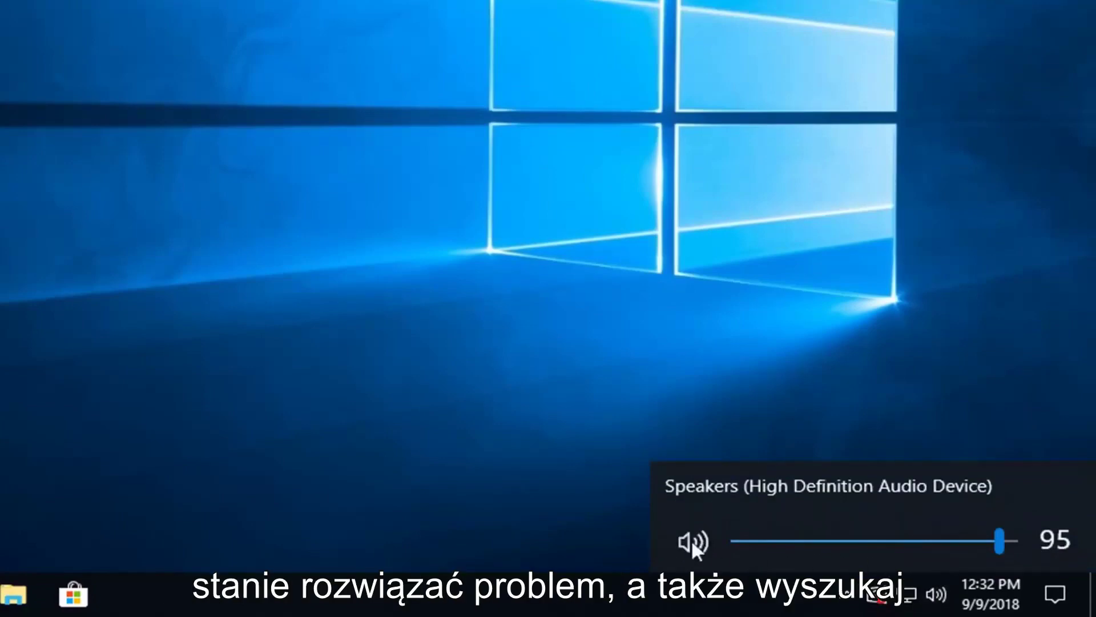
left_click(880, 542)
left_click(990, 542)
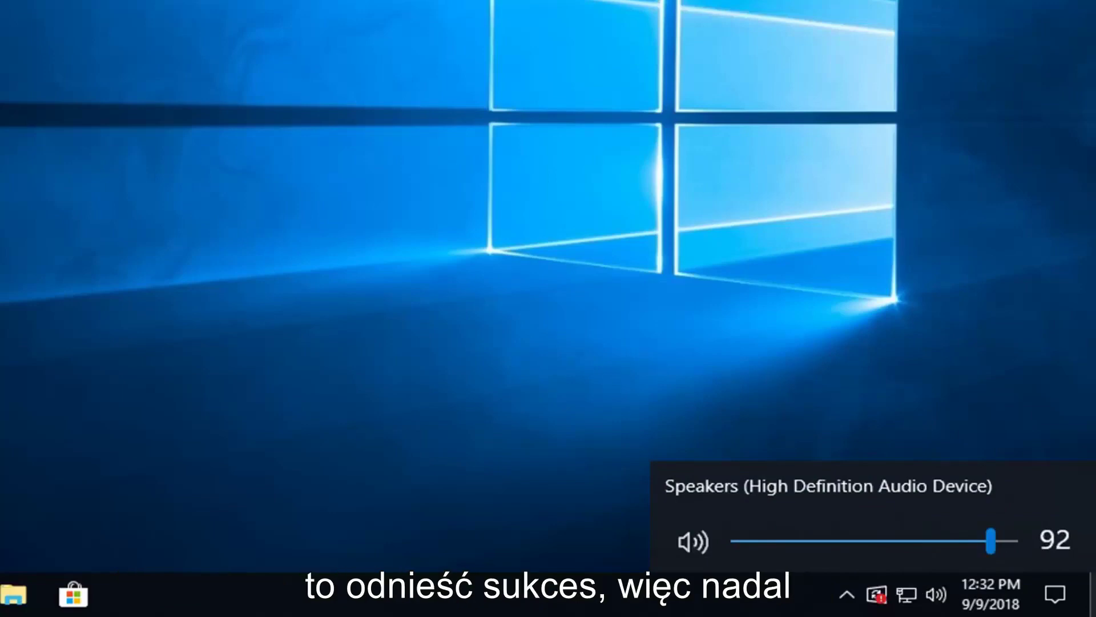
left_click(822, 585)
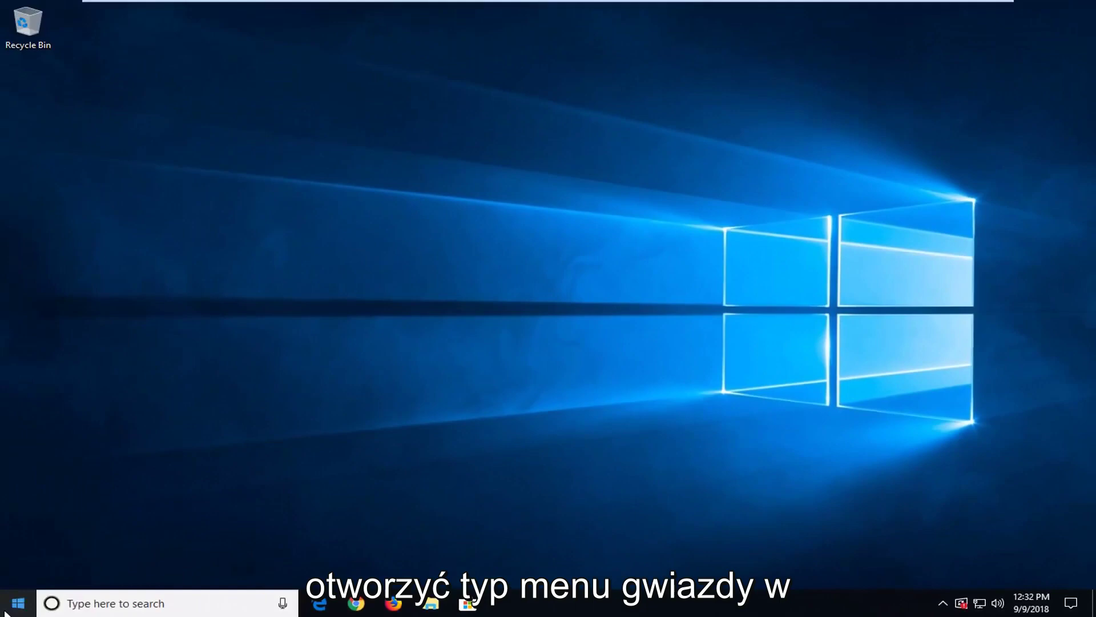
- Search Start for 'control panel' and open All Control Panel Items in Large icons view
left_click(8, 608)
type("contro")
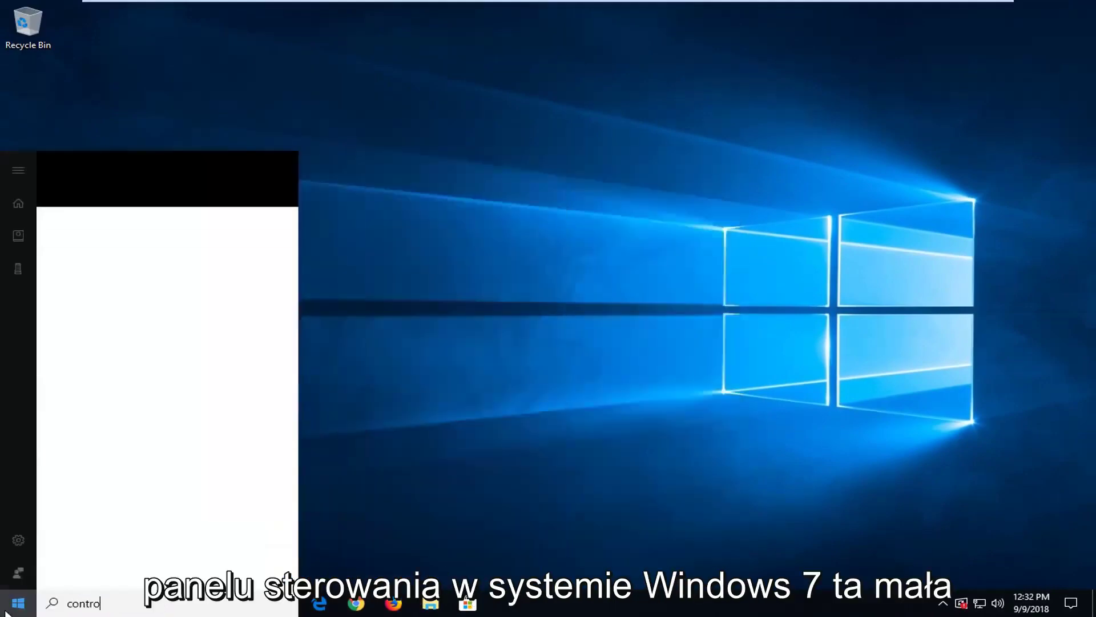
type("l panel")
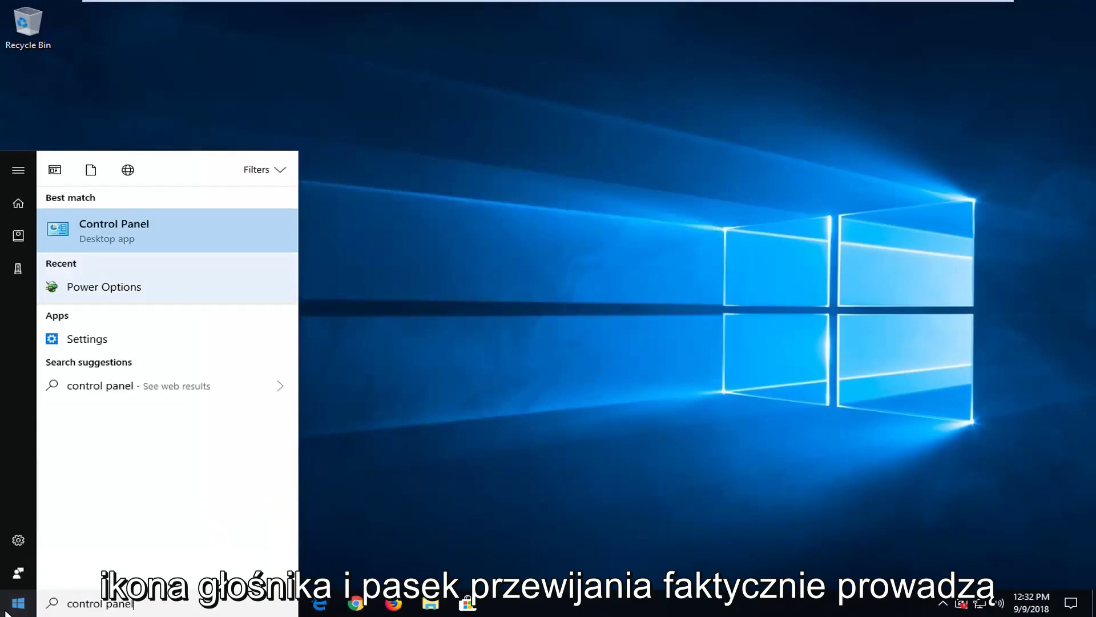
left_click(132, 239)
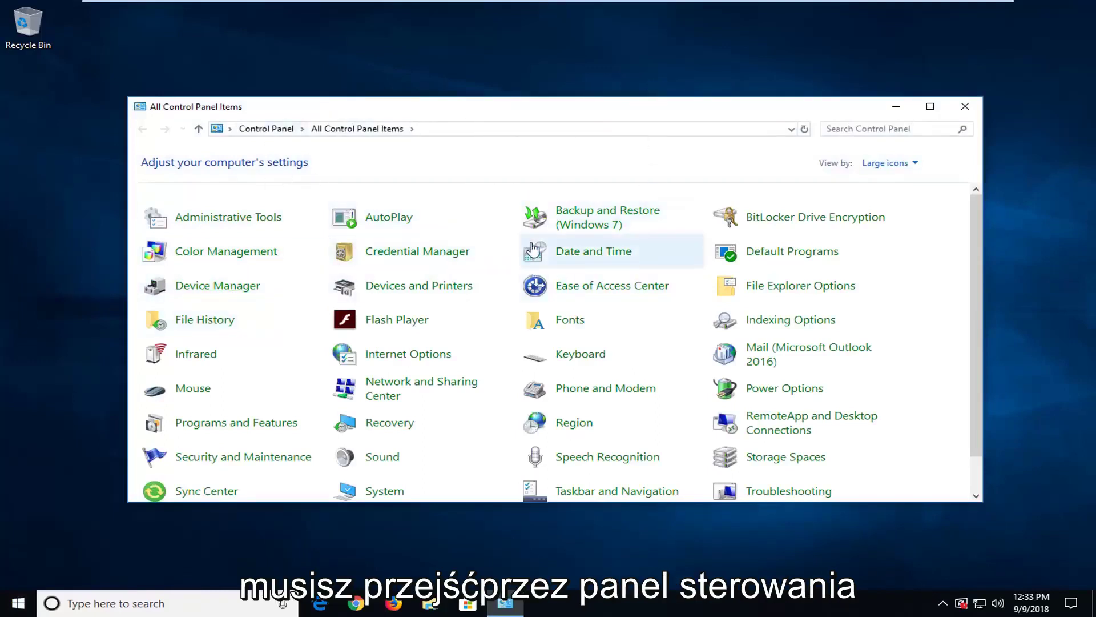
left_click(888, 165)
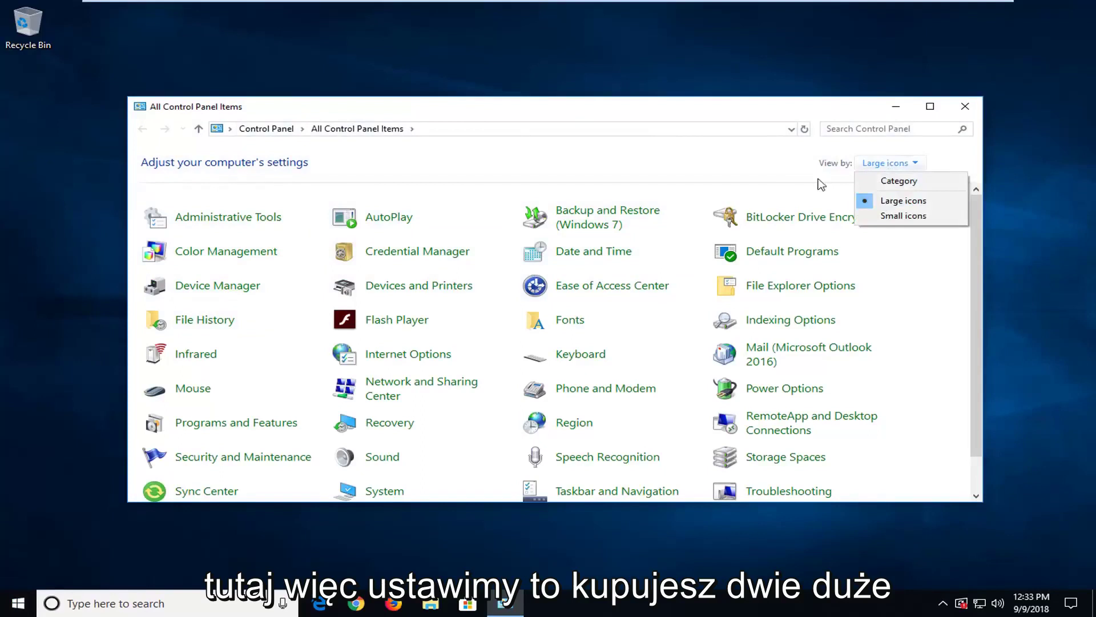
left_click(694, 192)
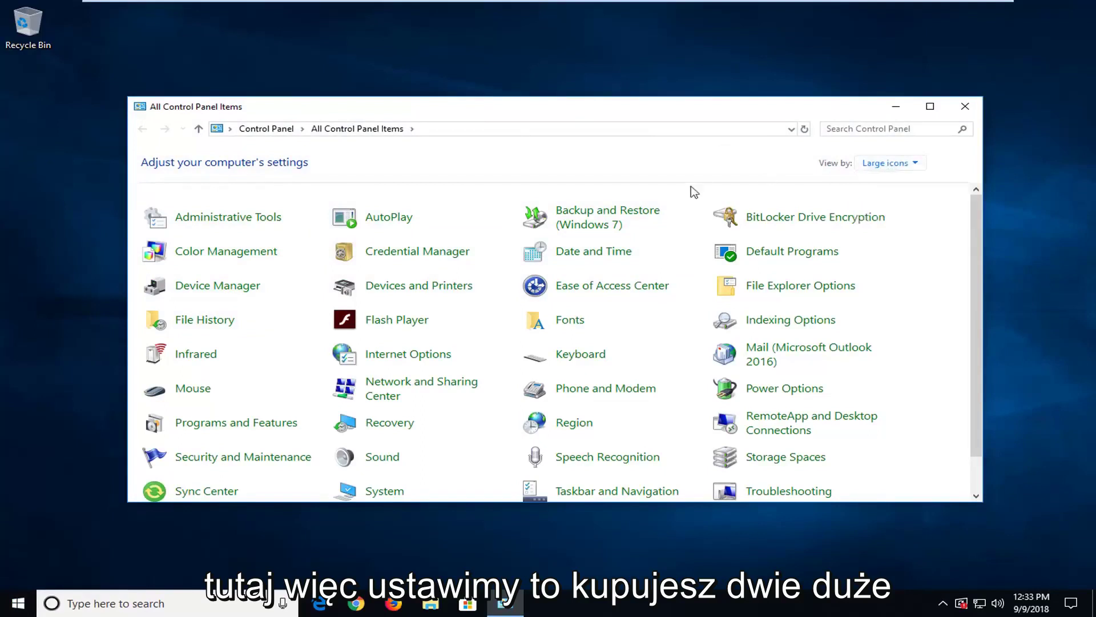
- Open the Sound settings, centre the window, and inspect the Speakers playback device
left_click(378, 460)
left_click_drag(156, 25, 485, 114)
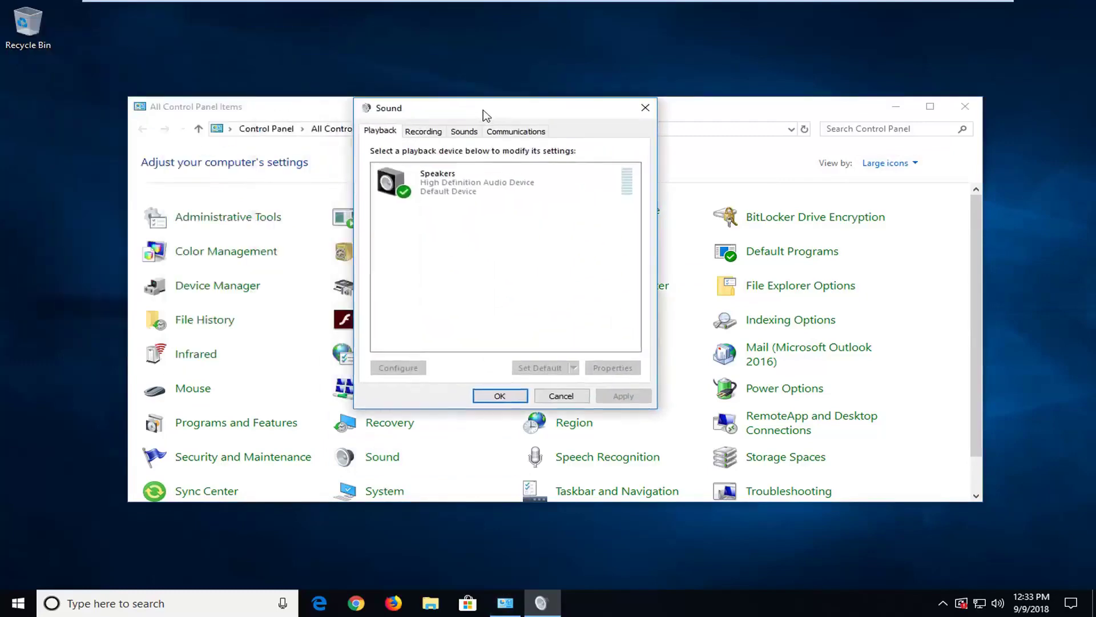
left_click(480, 186)
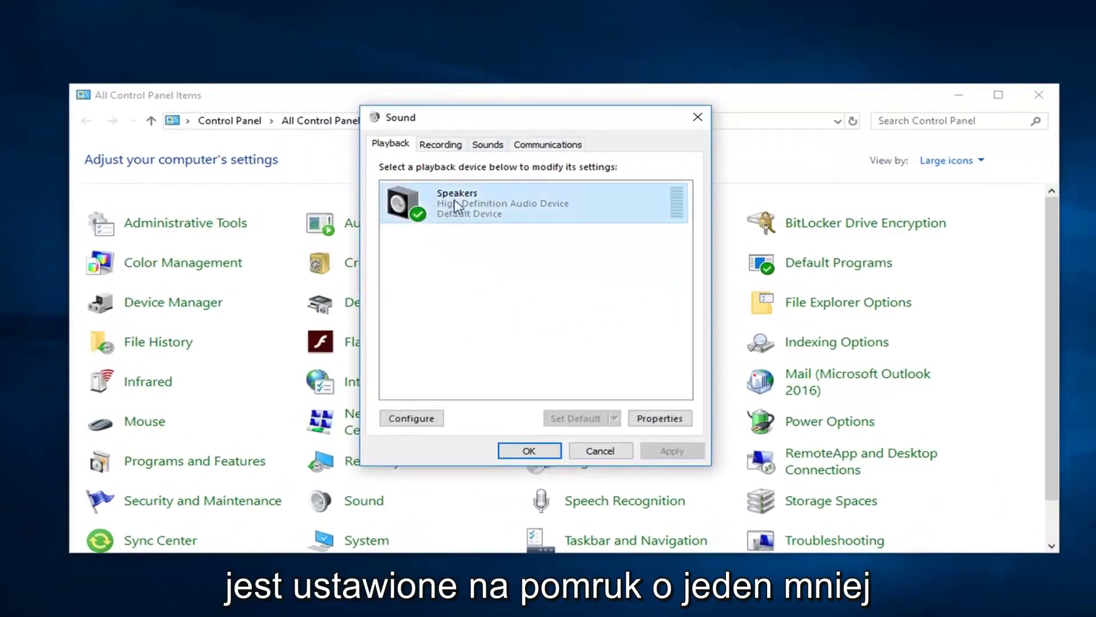
left_click(489, 301)
right_click(445, 276)
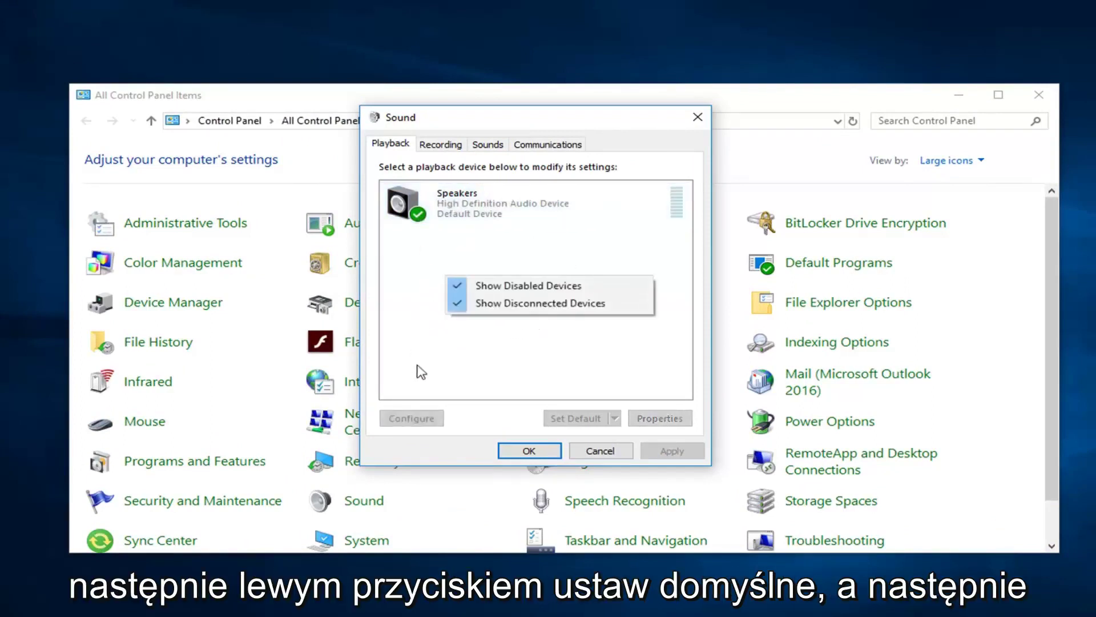
left_click(407, 343)
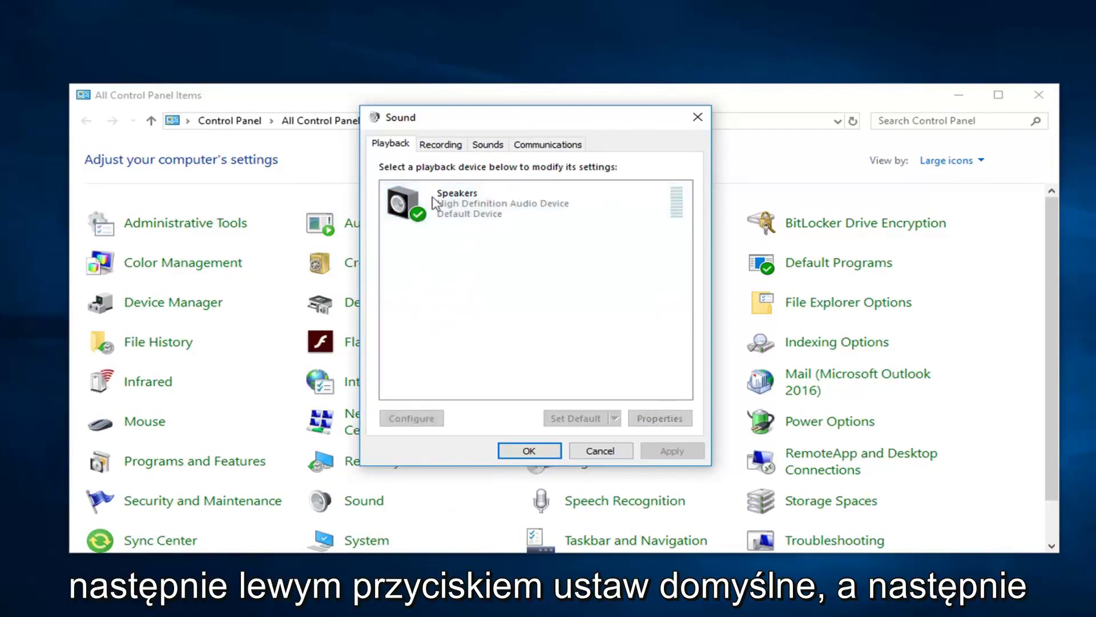
- On the Communications tab, choose 'Do nothing', then apply and confirm
left_click(444, 149)
left_click(485, 146)
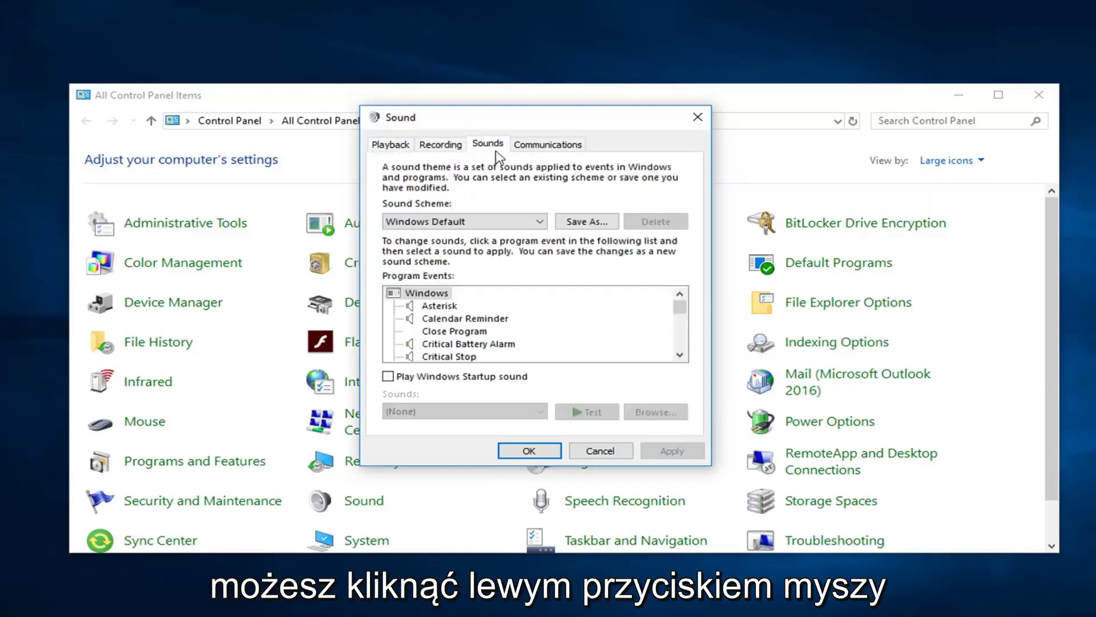
left_click(545, 146)
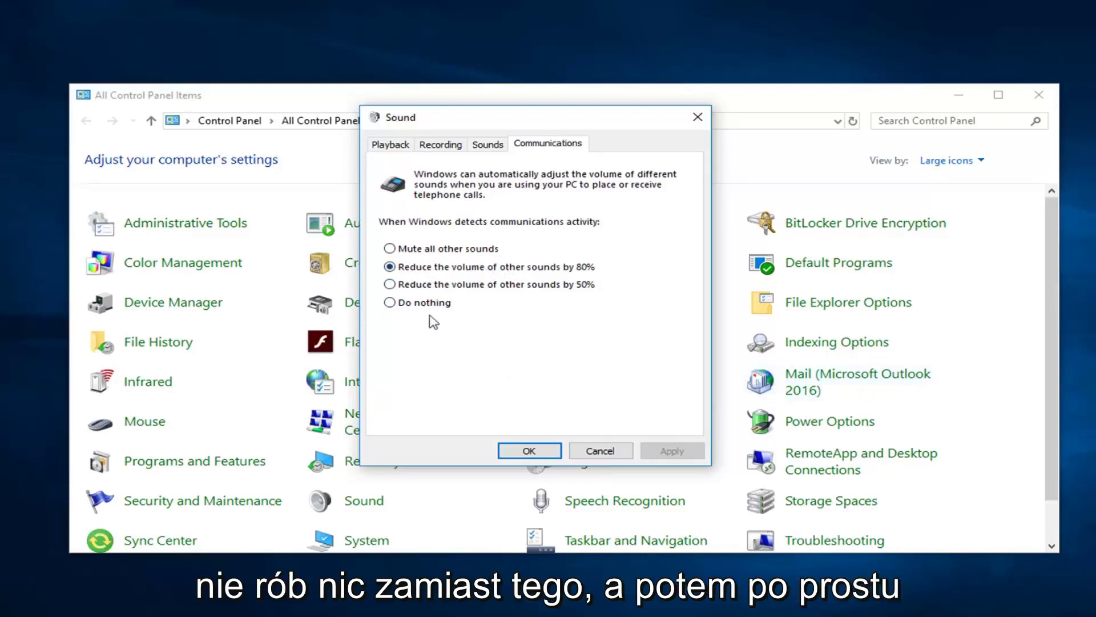
left_click(398, 304)
left_click(667, 449)
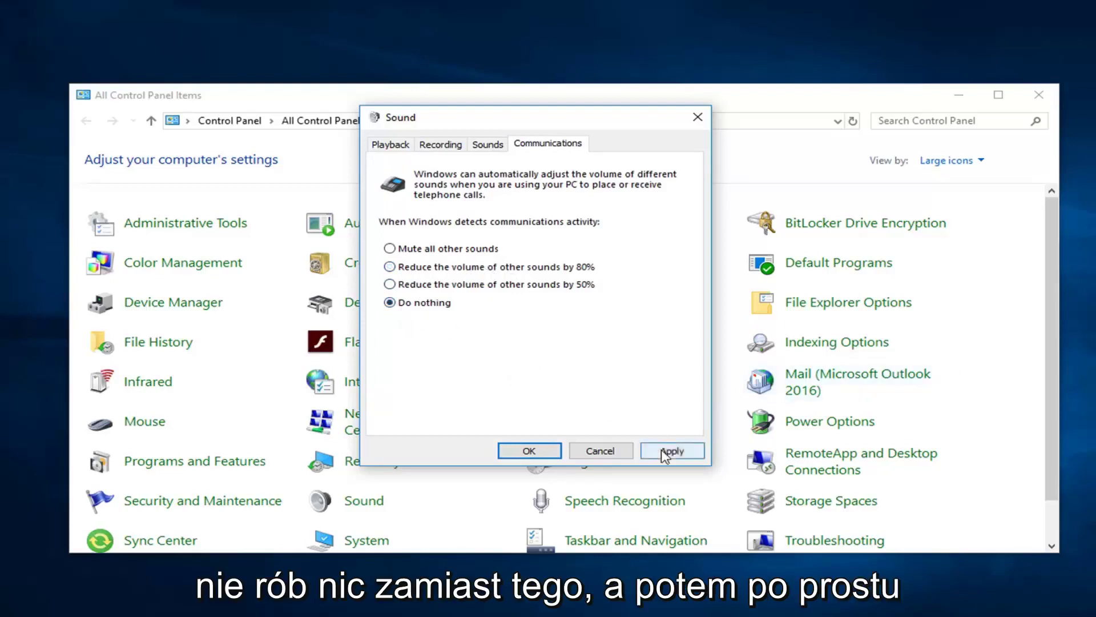
left_click(518, 455)
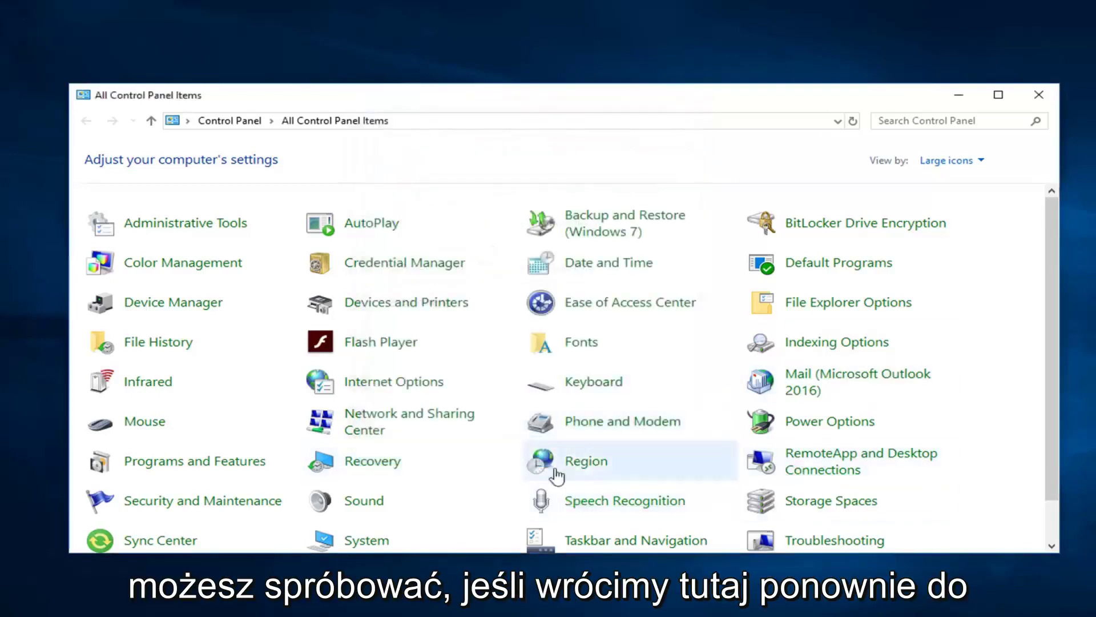
- Reopen Sound, check Recording, then open Speakers properties from the Playback list
left_click(364, 506)
left_click_drag(189, 23, 567, 101)
left_click(460, 118)
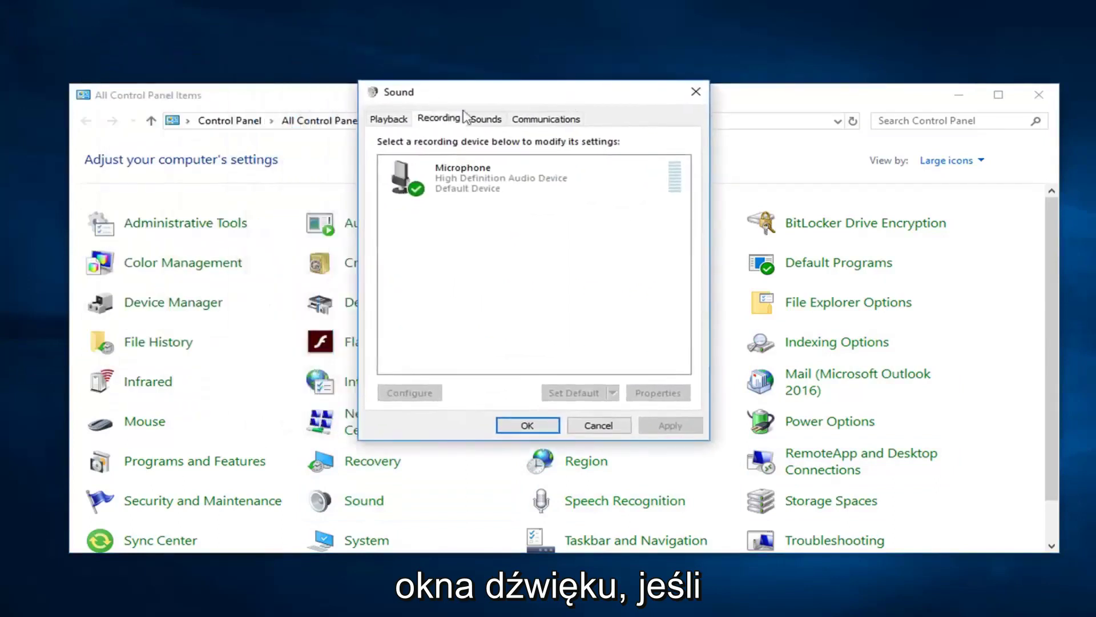
left_click(389, 118)
left_click(413, 169)
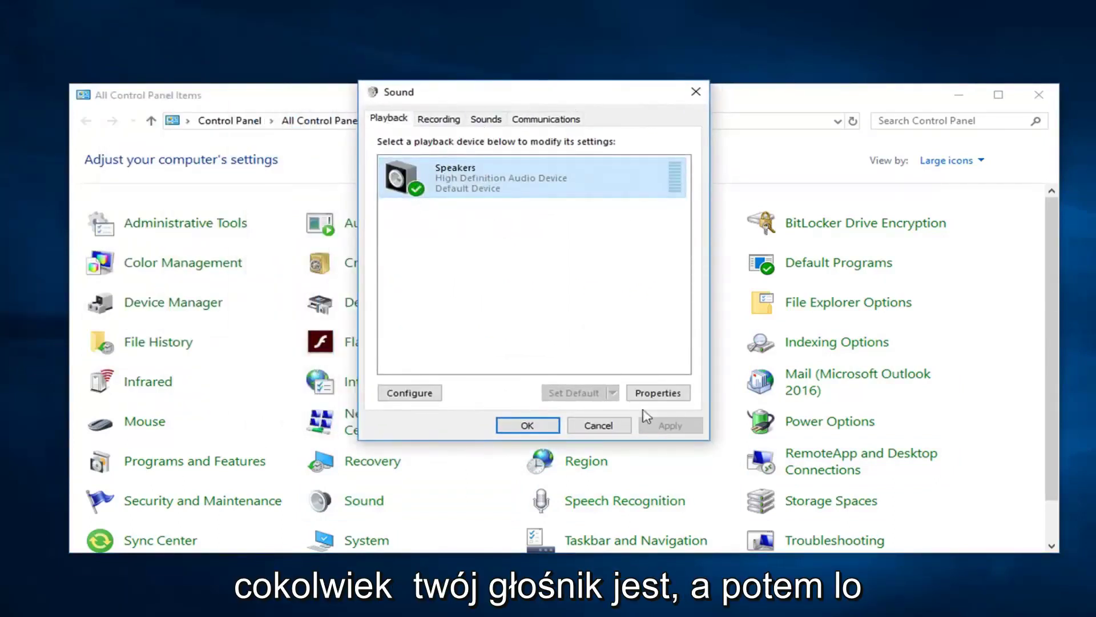
left_click(658, 393)
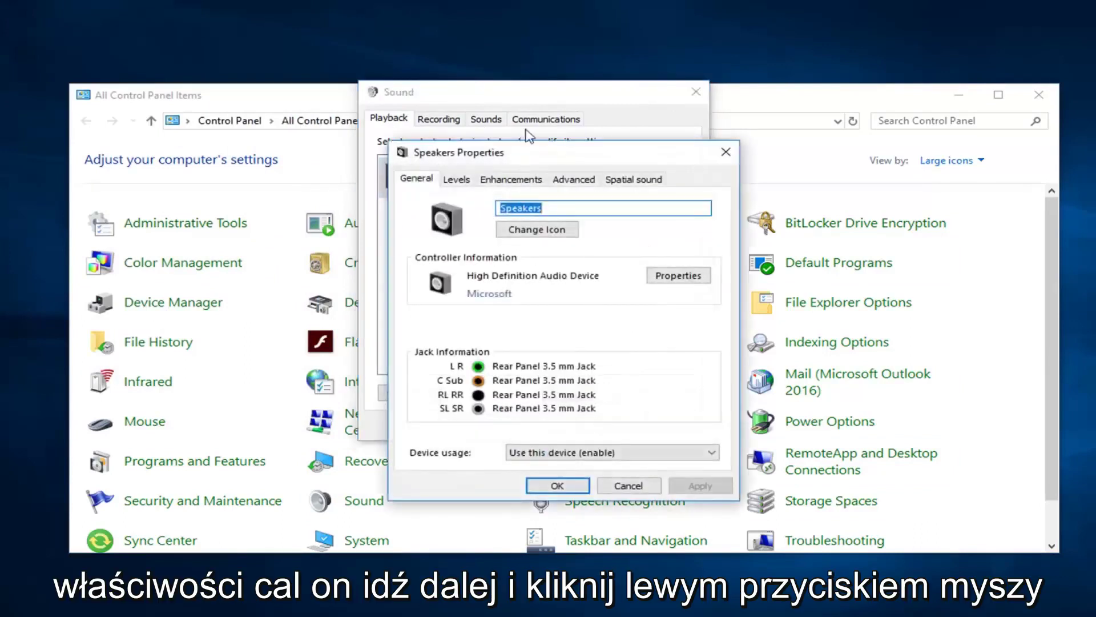
- Raise the speakers' level from 92 to 93 in Speakers Properties
left_click_drag(542, 154, 514, 104)
left_click(472, 126)
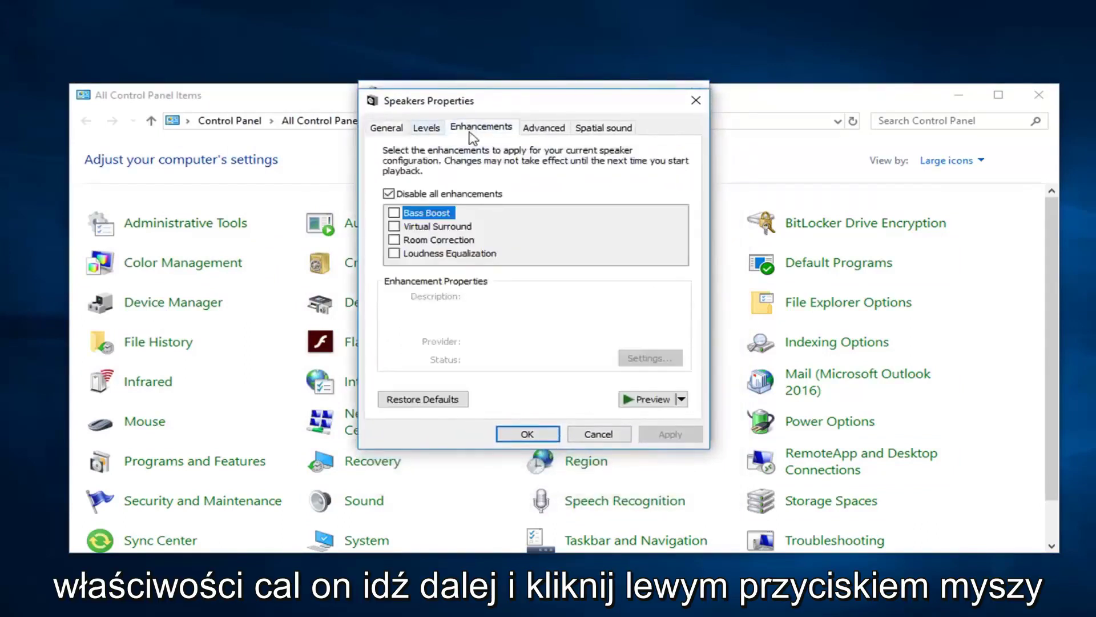
left_click(429, 132)
left_click(552, 132)
left_click(426, 131)
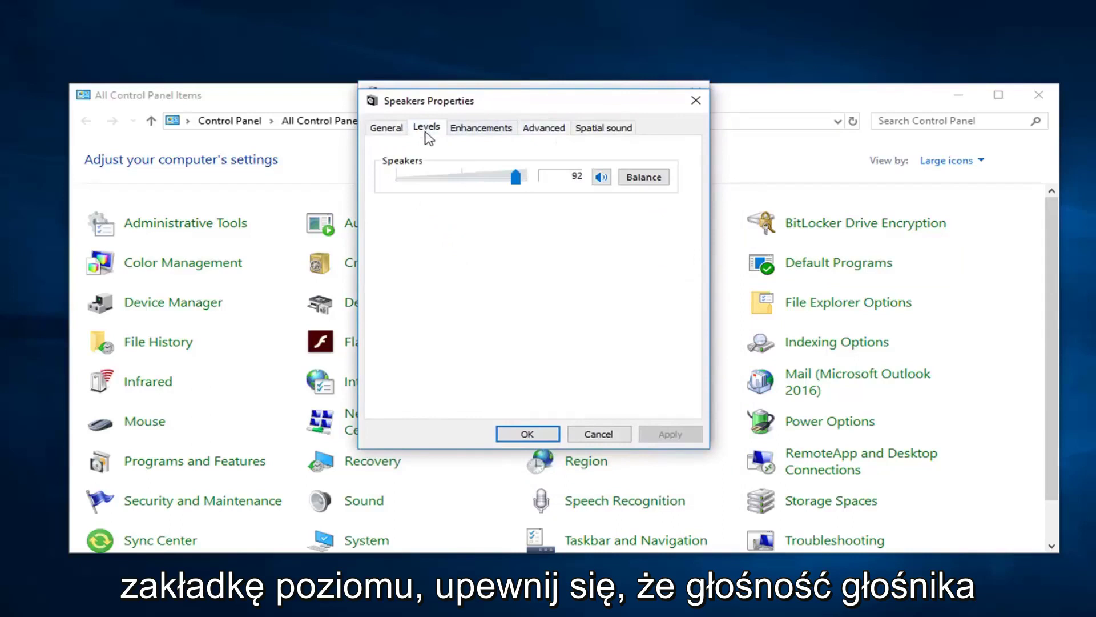
left_click_drag(515, 177, 517, 178)
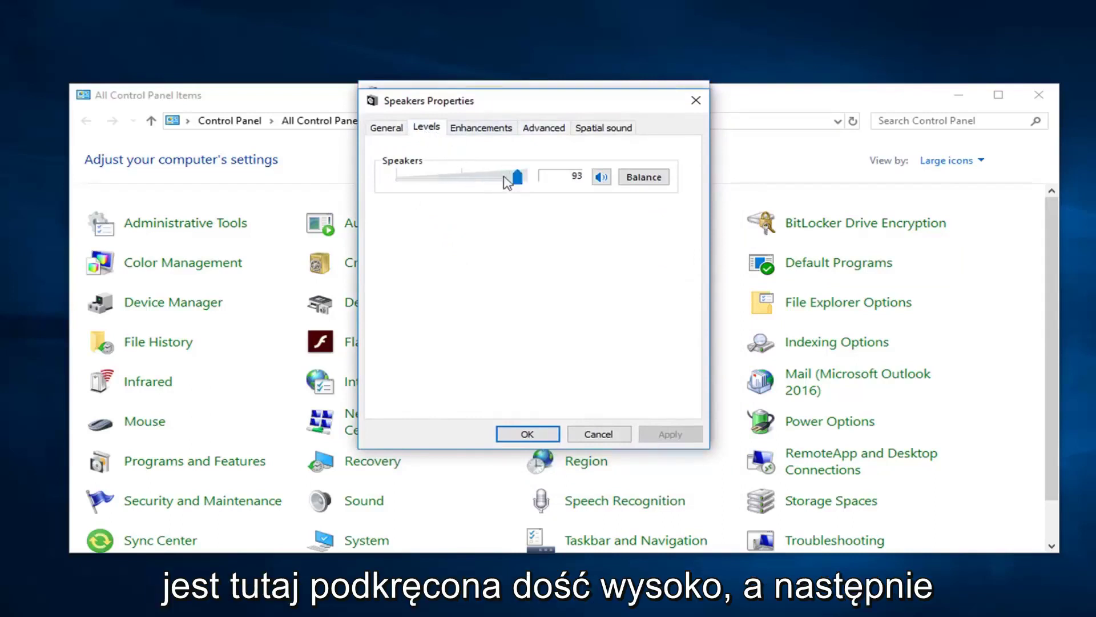
- Set the default format to 24 bit, 192000 Hz (Studio Quality), apply, and close
left_click(540, 130)
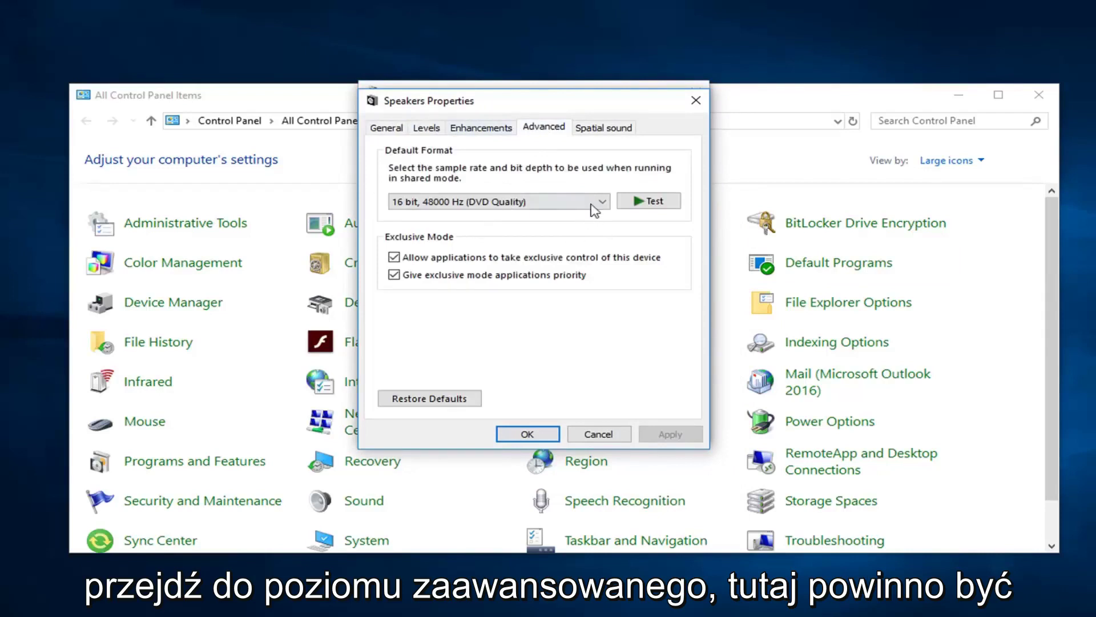
left_click(591, 204)
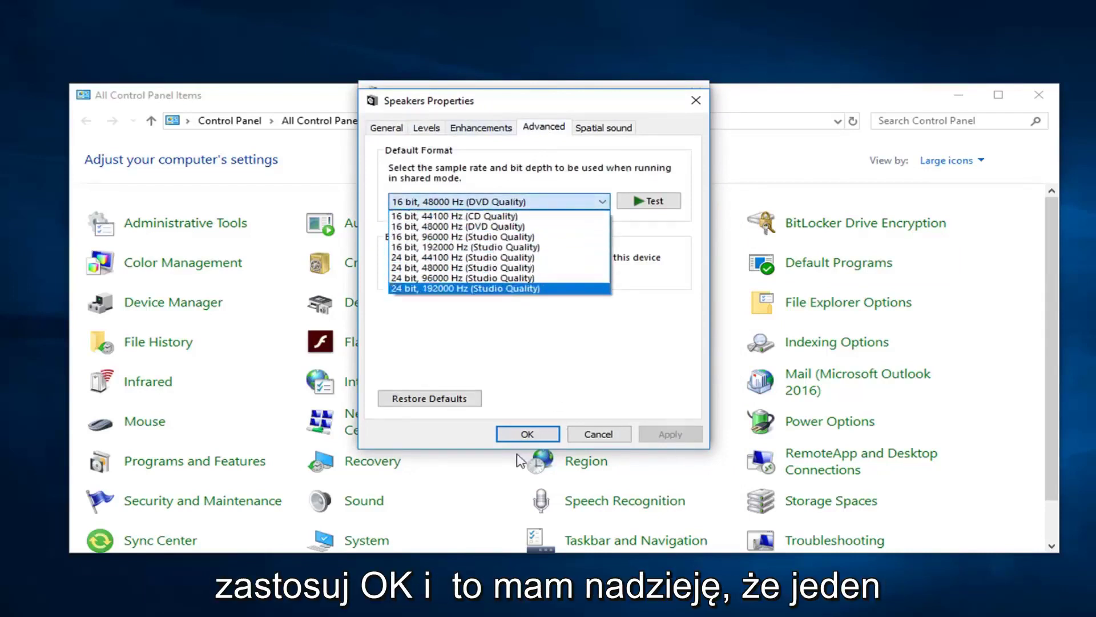
left_click(460, 247)
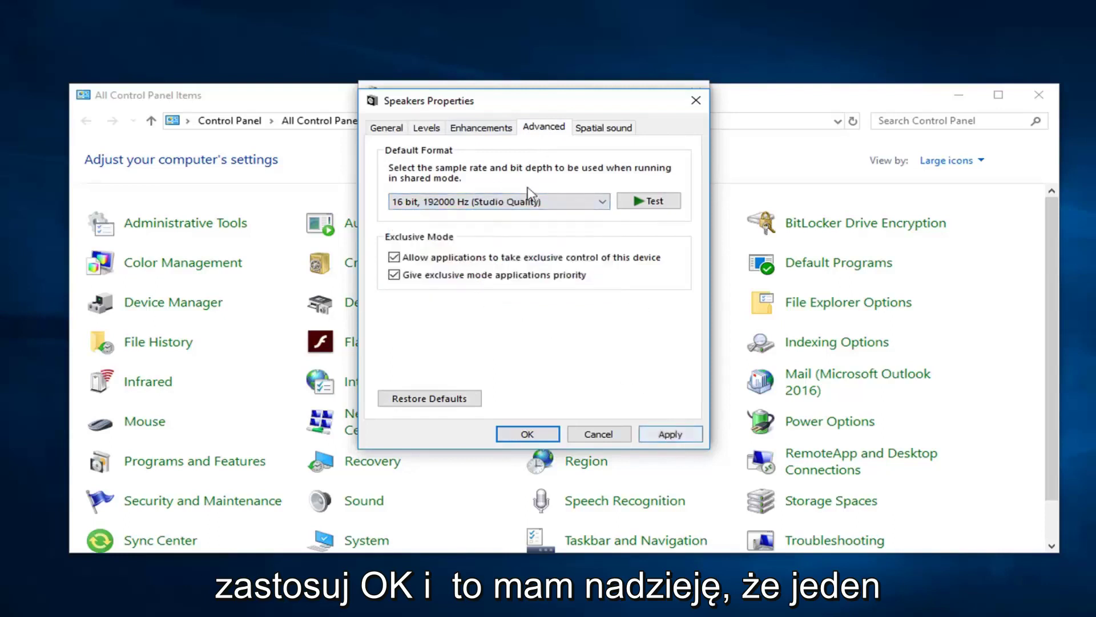
left_click(487, 202)
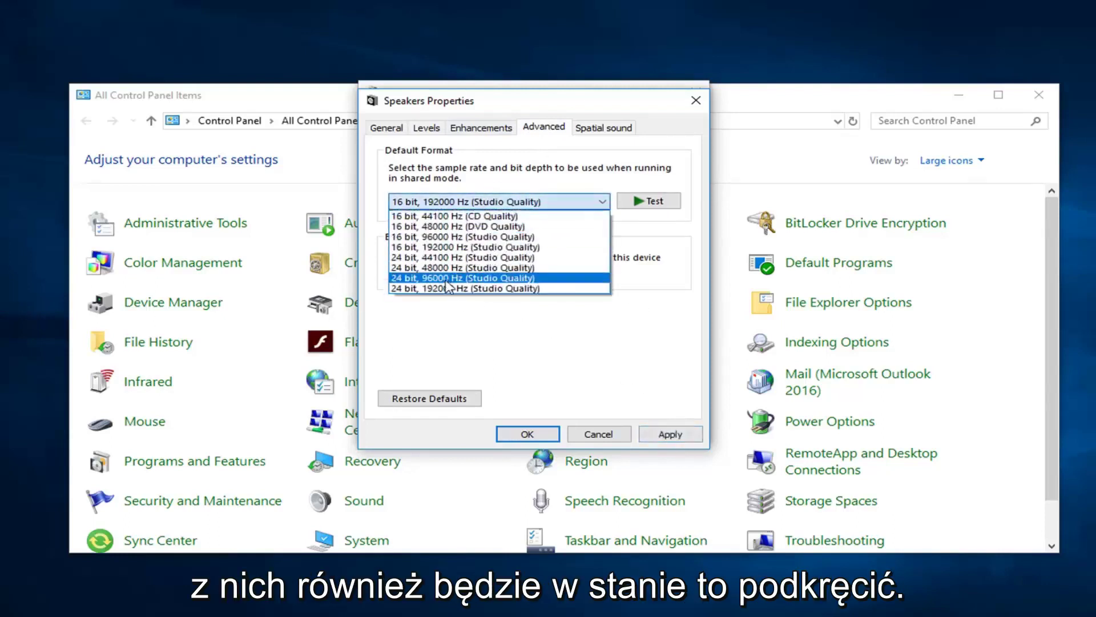
left_click(441, 289)
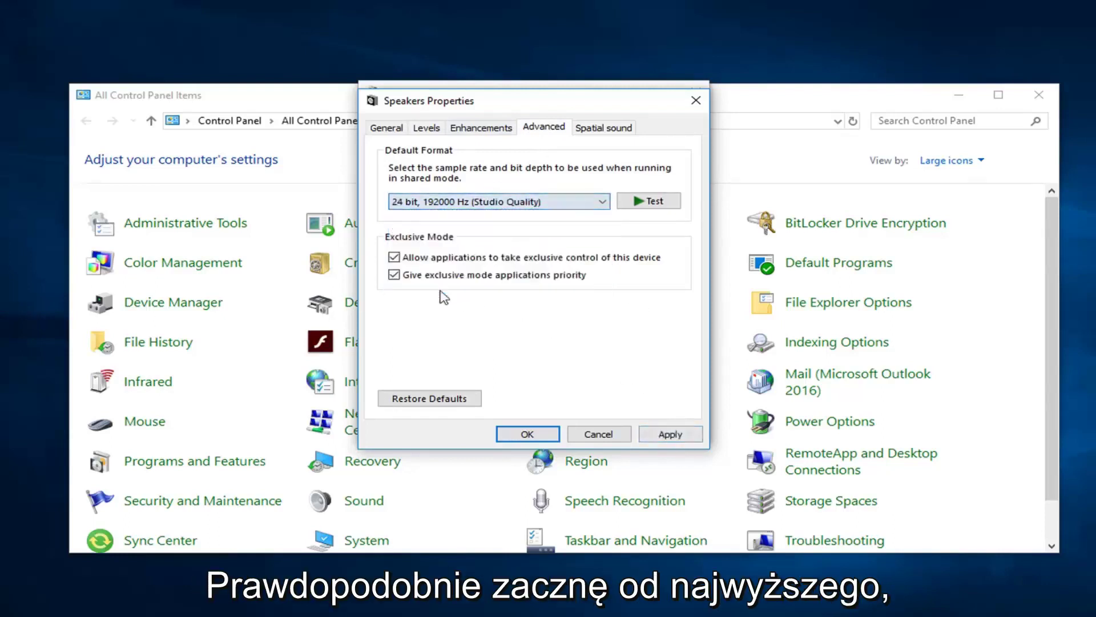
left_click(684, 434)
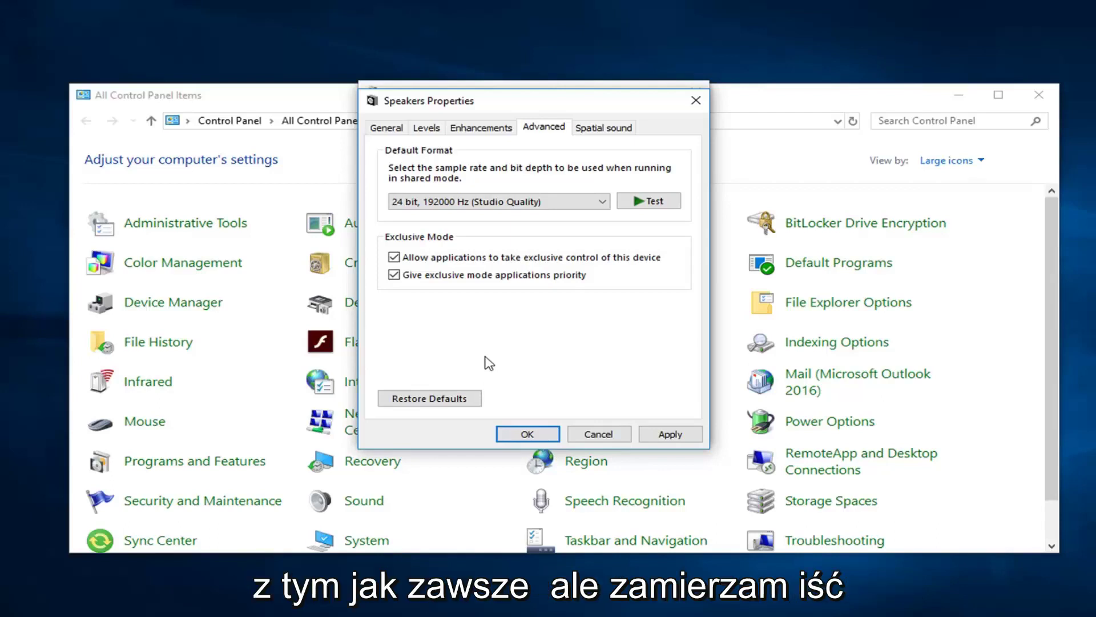
left_click(671, 435)
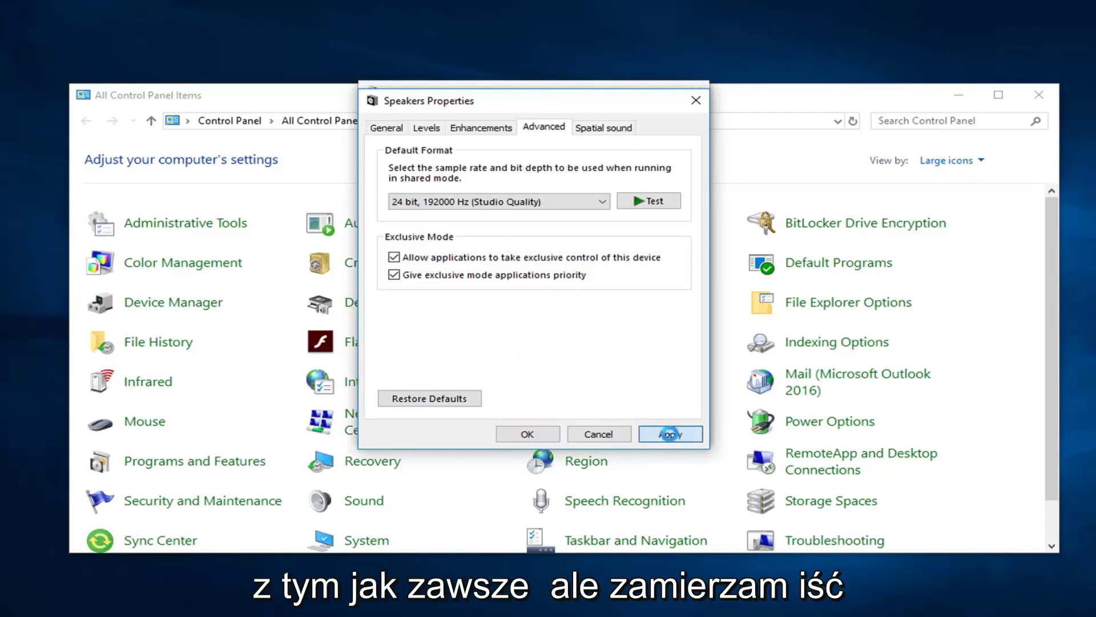
left_click(585, 435)
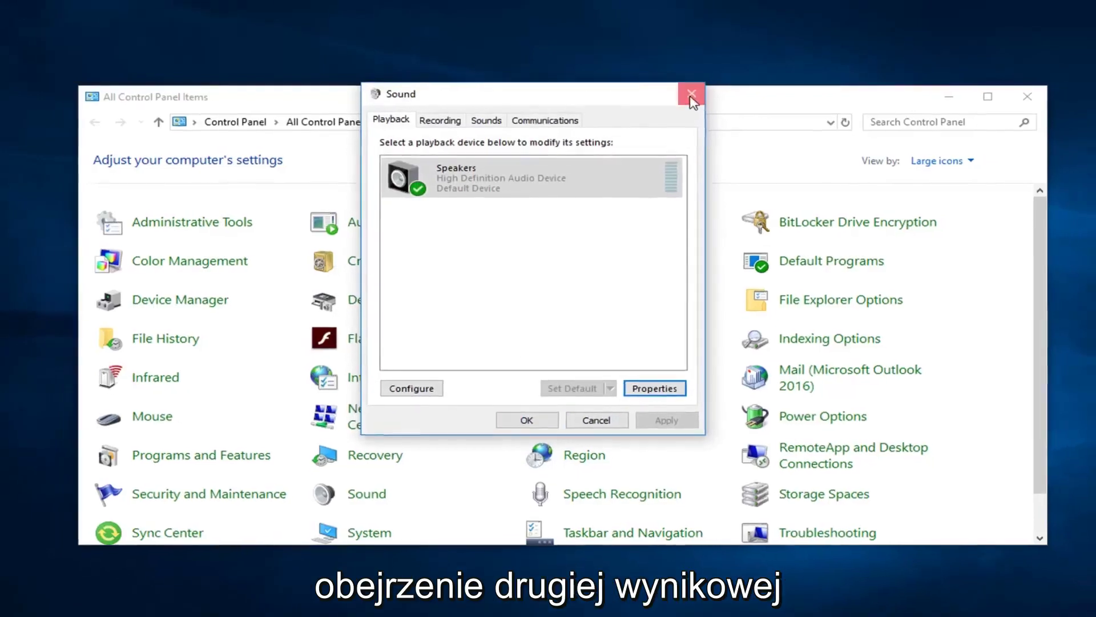
- Close the Sound window and Control Panel, then open Troubleshoot settings via a 'troubleshoot' search
left_click(691, 94)
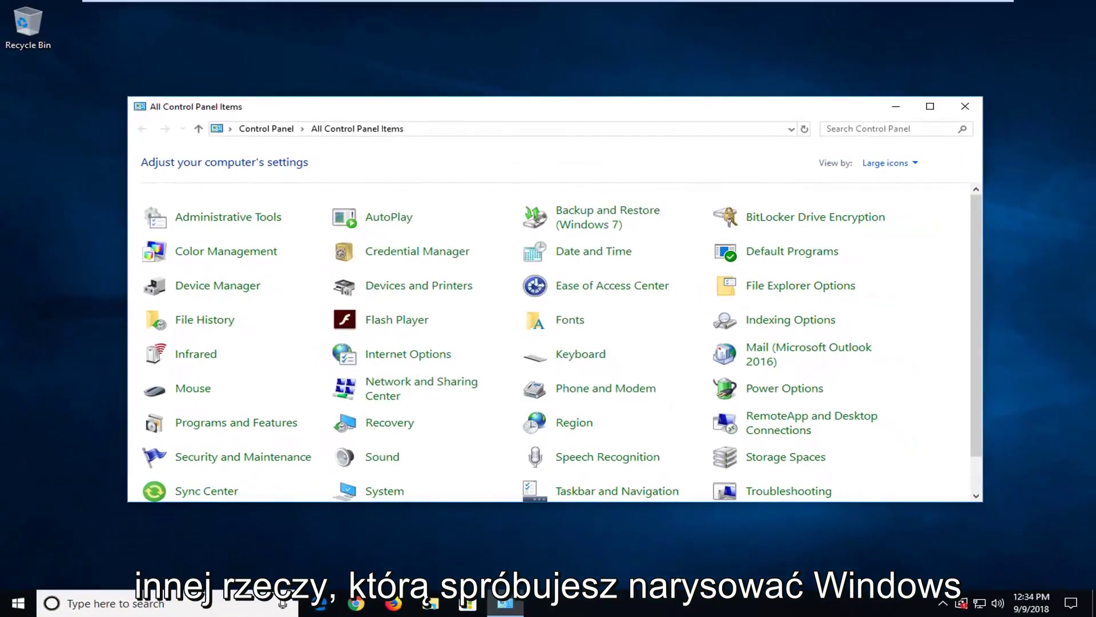
left_click(965, 106)
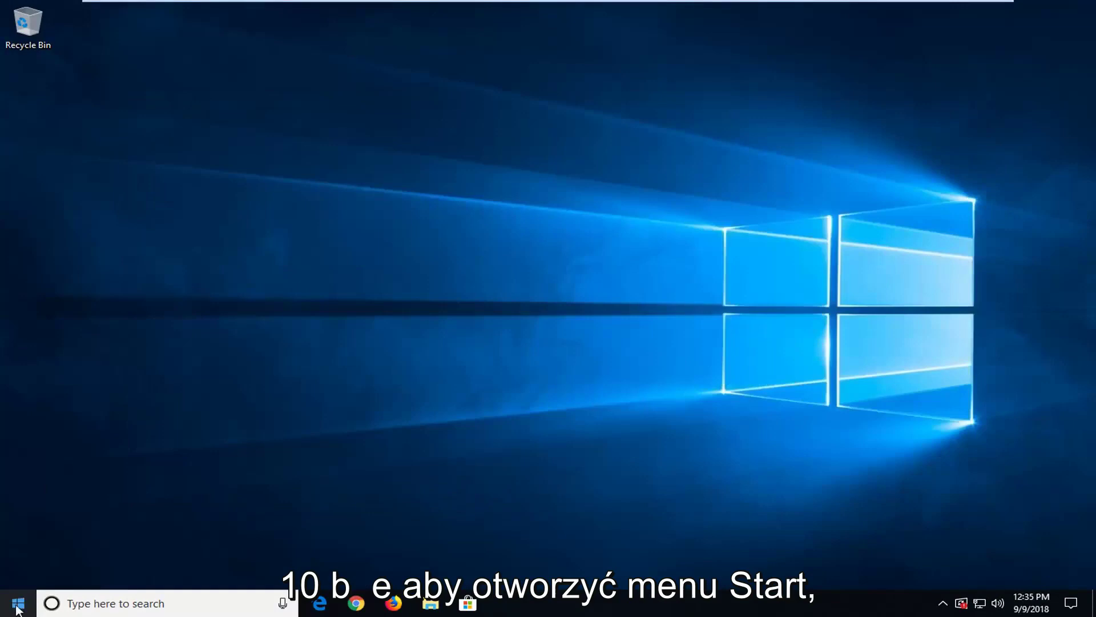
left_click(3, 607)
type("troubleshoot")
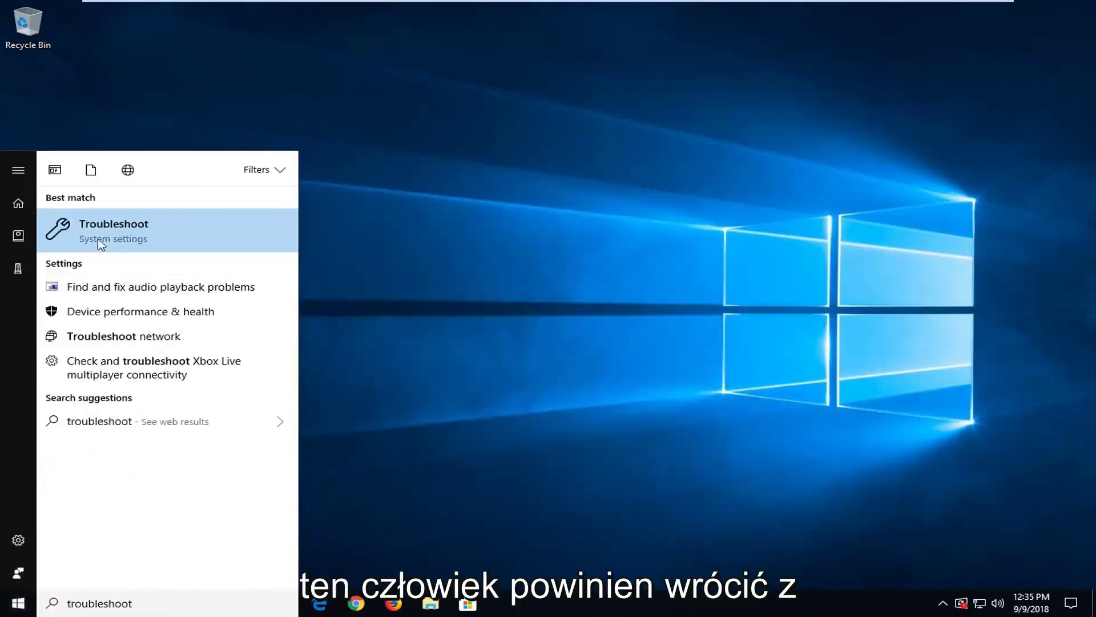
left_click(99, 227)
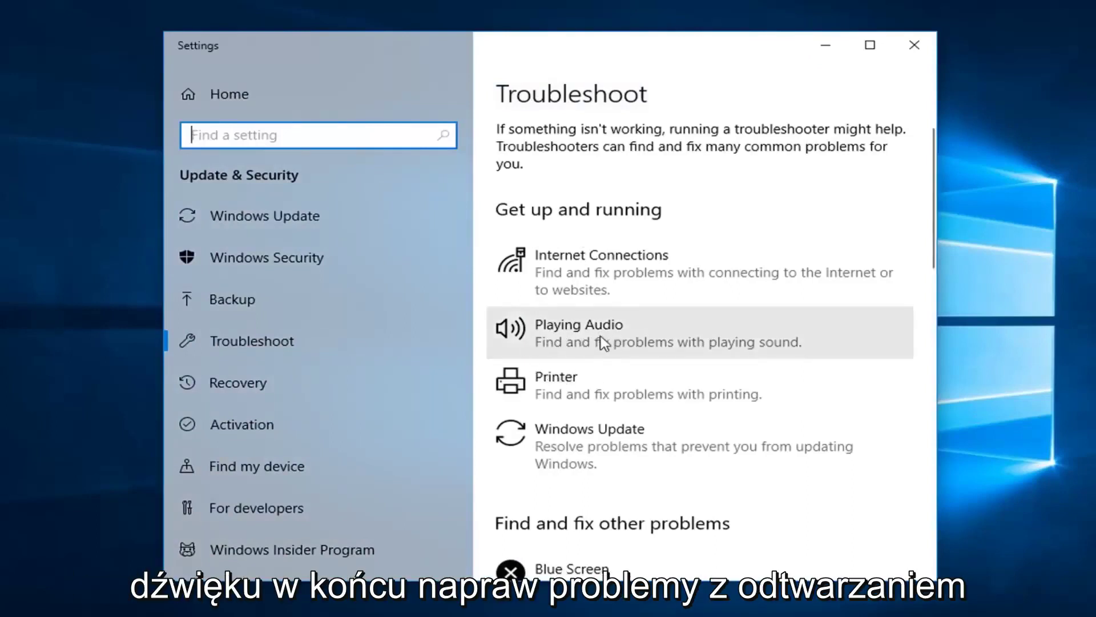
- Expand Playing Audio and run its troubleshooter
left_click(680, 343)
left_click(766, 387)
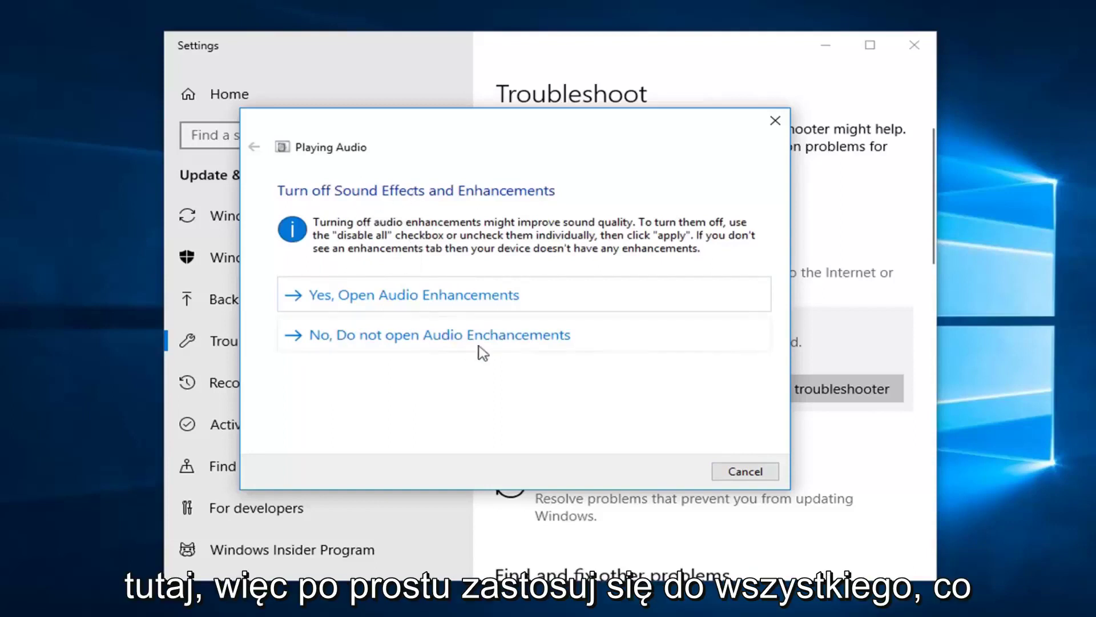
- Decline opening Audio Enhancements so the troubleshooter continues
left_click(410, 337)
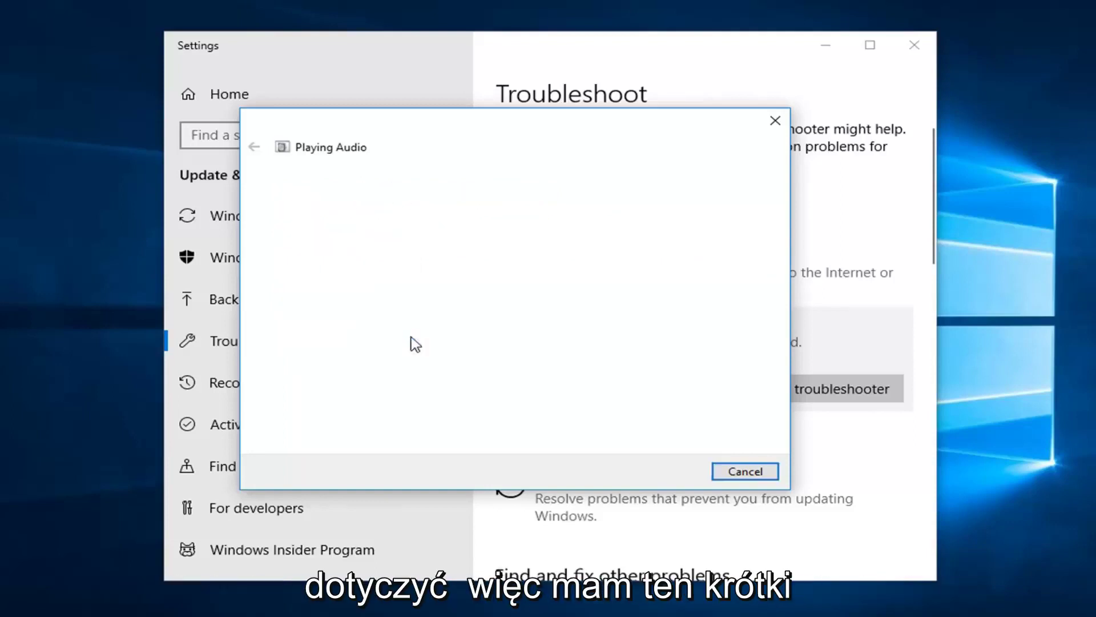